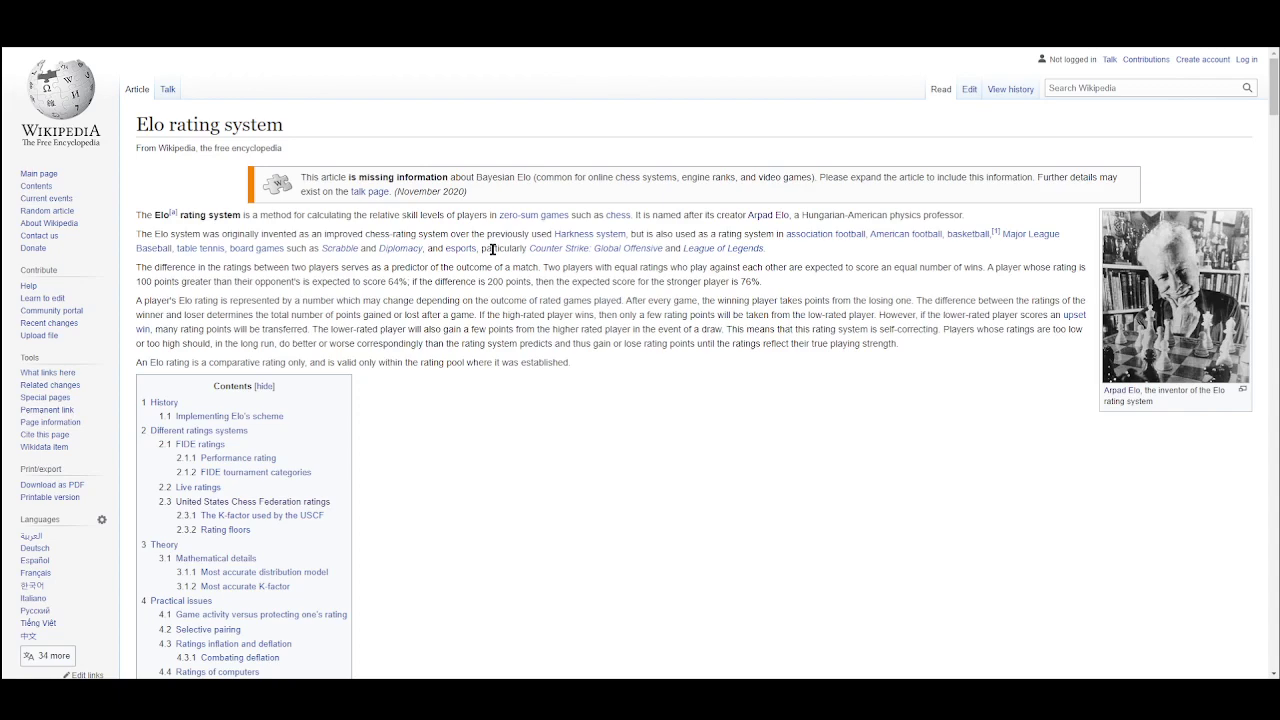
- Read the Elo article from the games-using-Elo line down through the contents into History
drag(306, 247, 790, 252)
click(826, 256)
scroll(752, 327, down, 1)
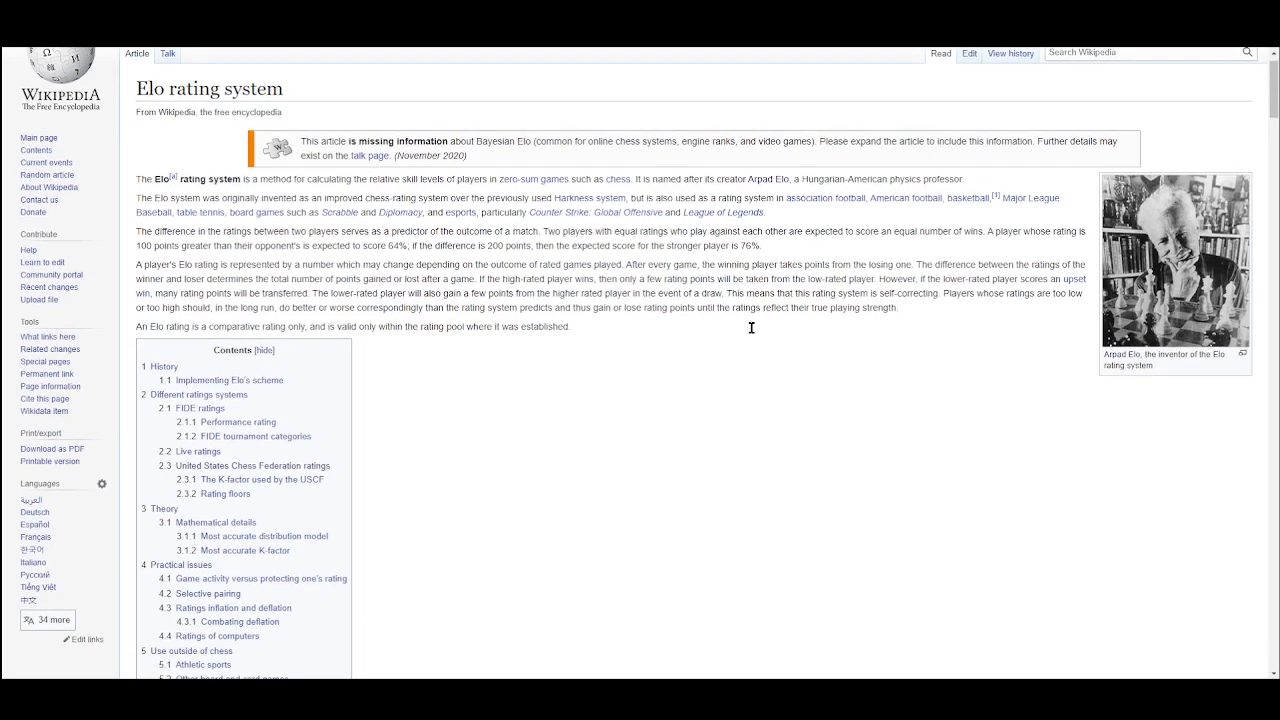
scroll(752, 327, down, 4)
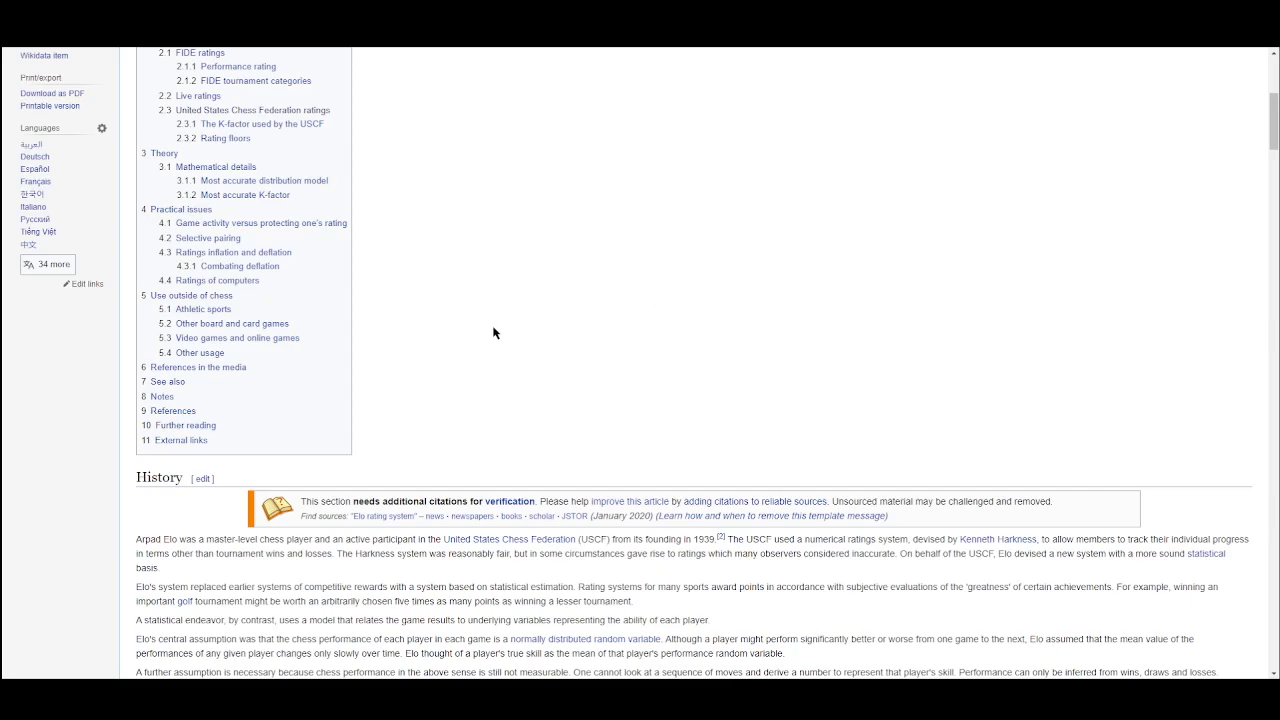
scroll(507, 306, down, 20)
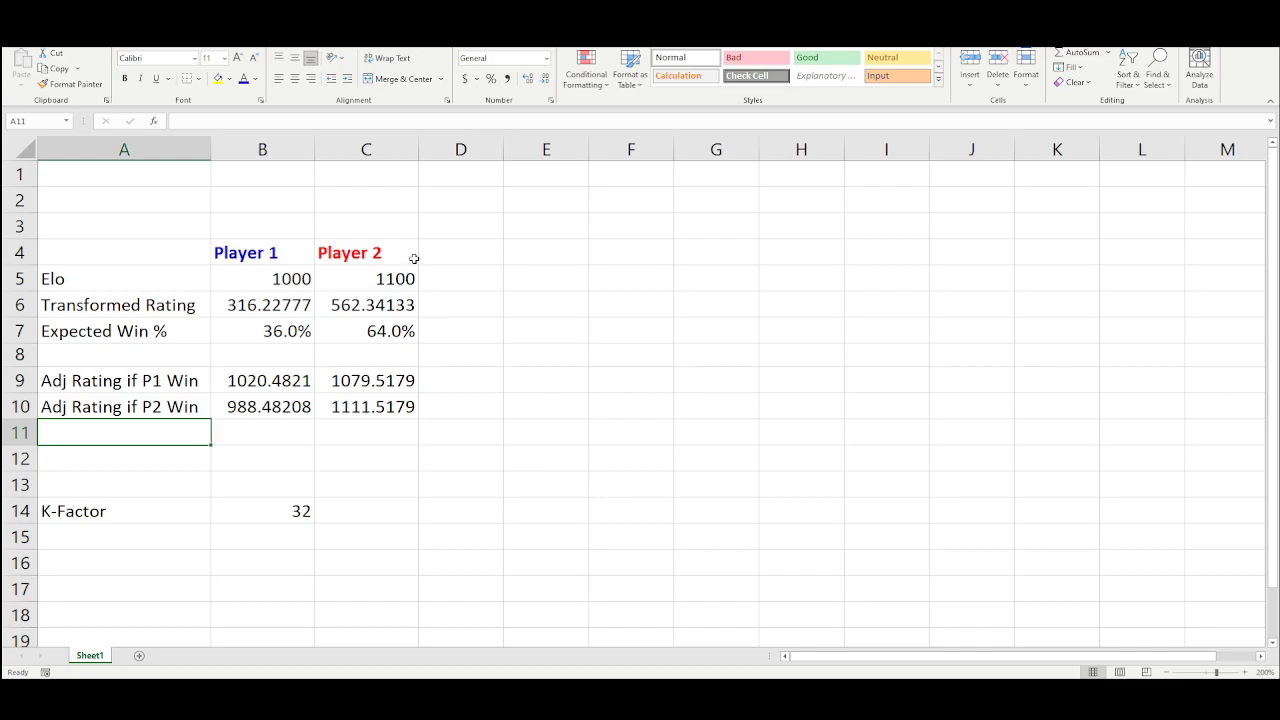
- Expand the formula bar and compare B6's transformed-rating formula 10^(Elo/400) with Elo 1000 in B5
click(478, 276)
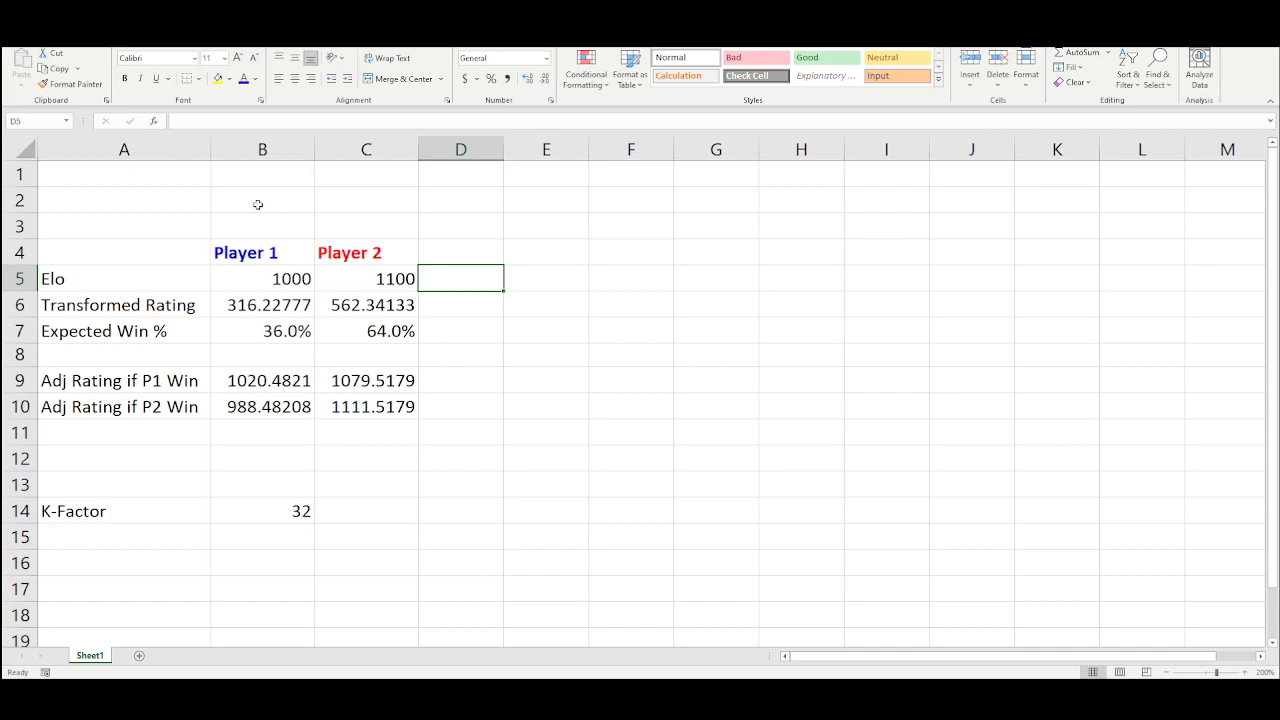
key(Left)
key(Left)
key(Down)
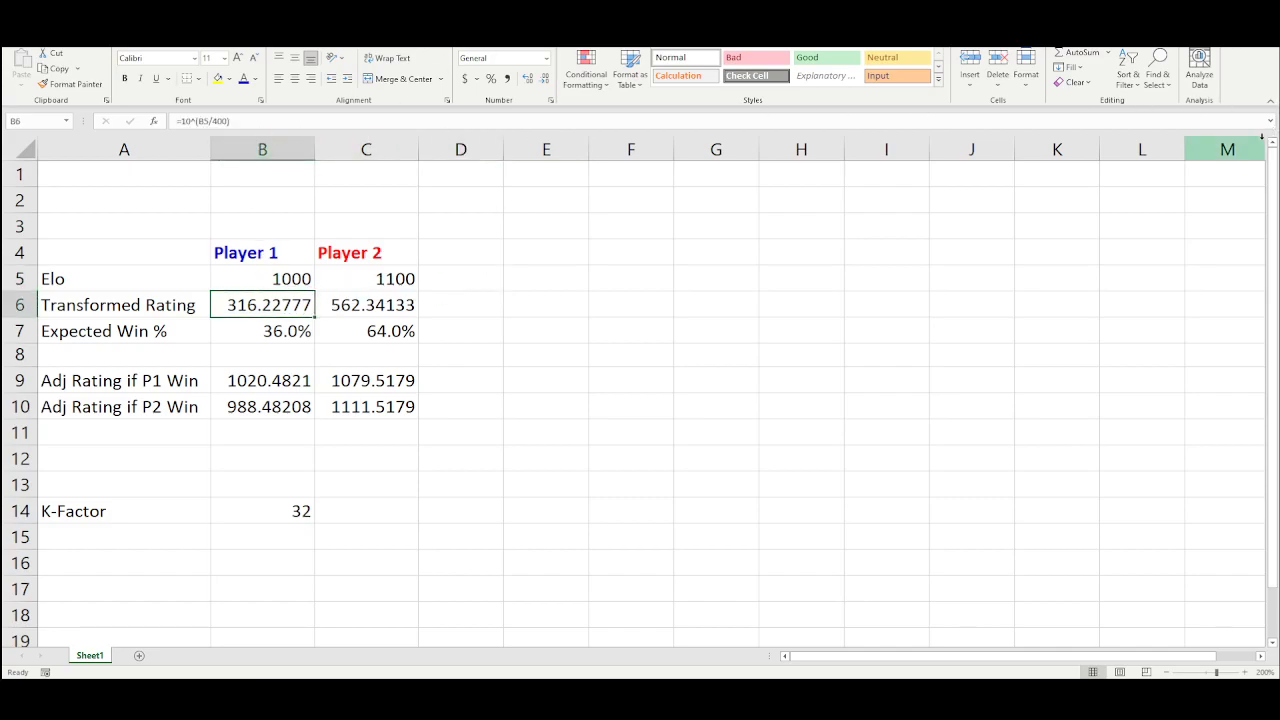
click(1272, 124)
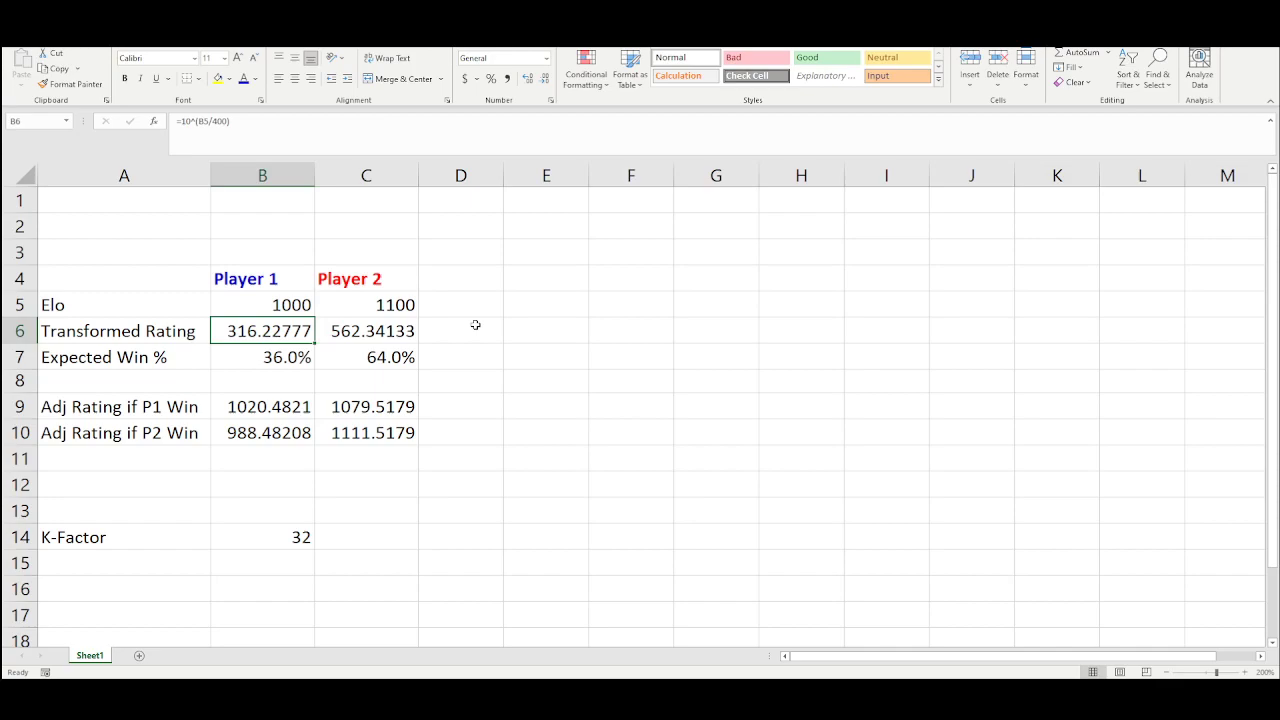
click(278, 307)
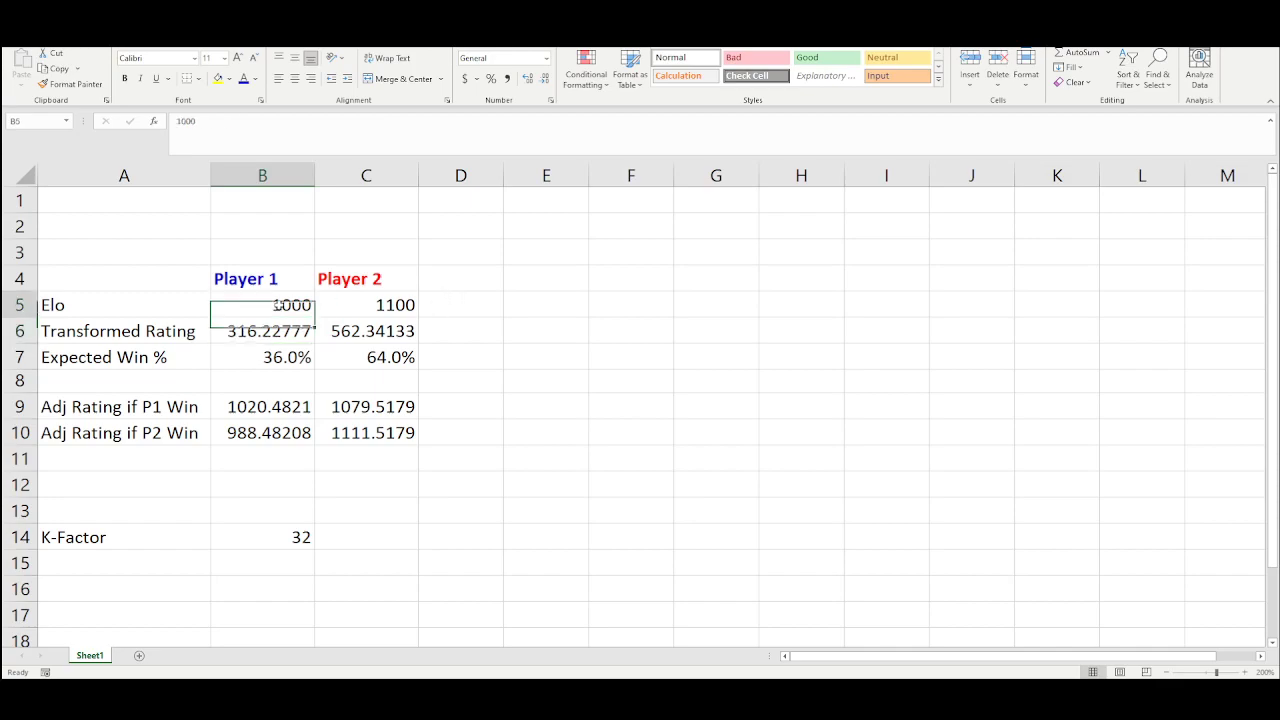
click(517, 327)
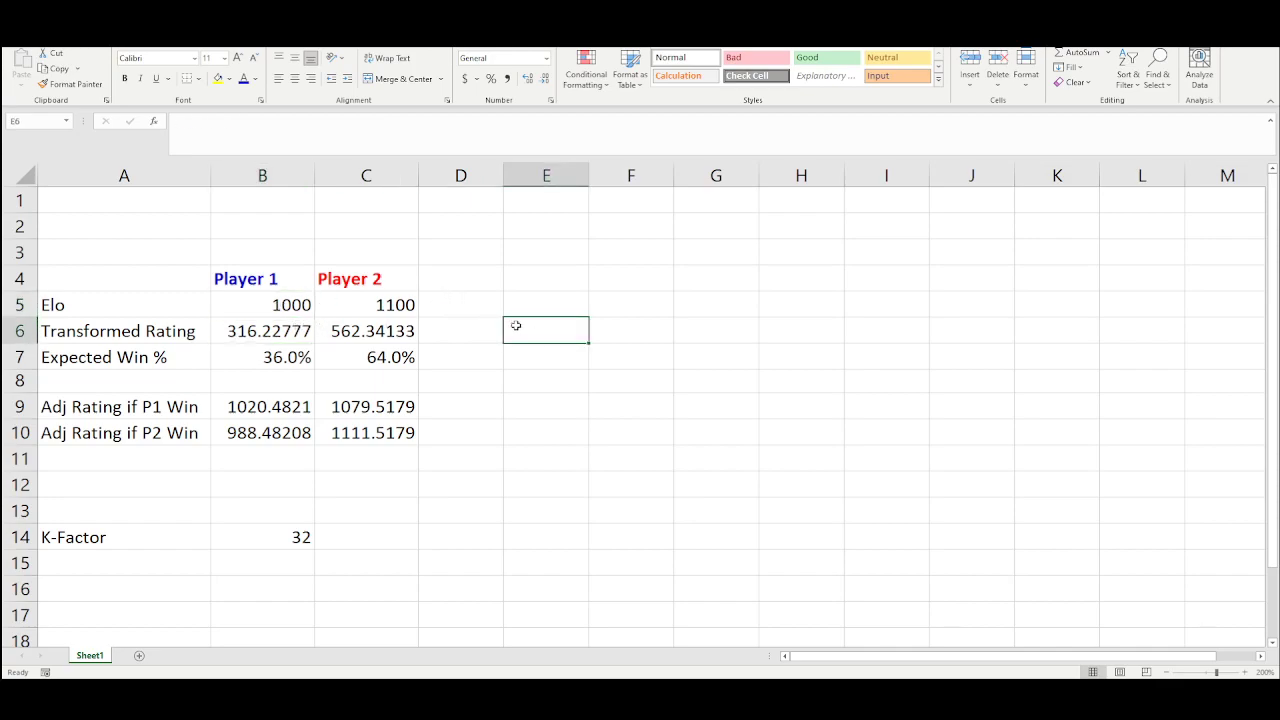
click(278, 338)
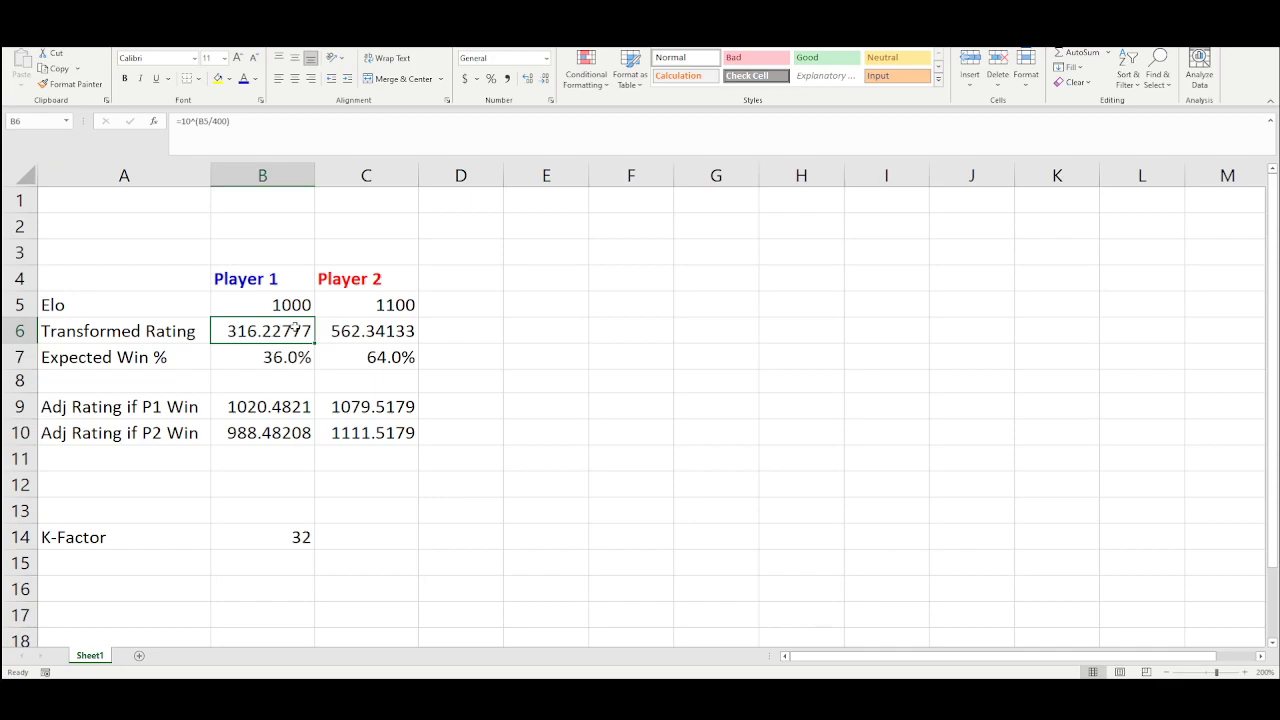
click(266, 356)
click(287, 125)
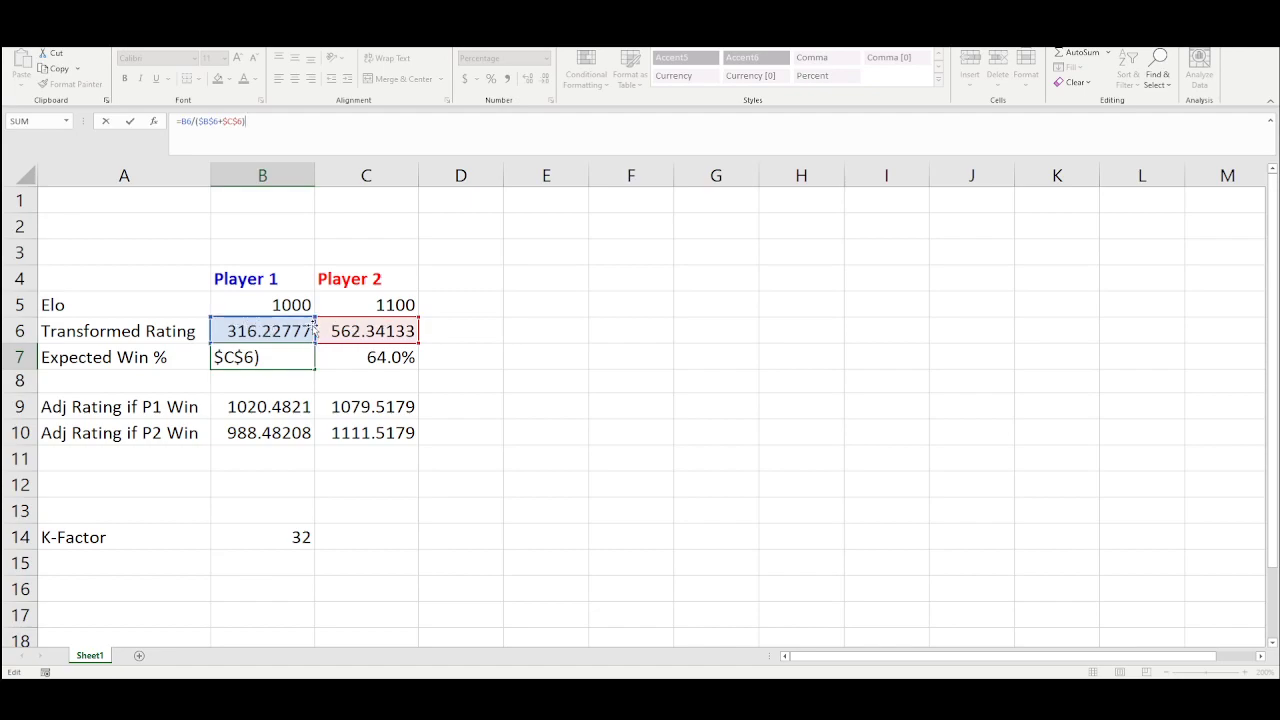
key(Return)
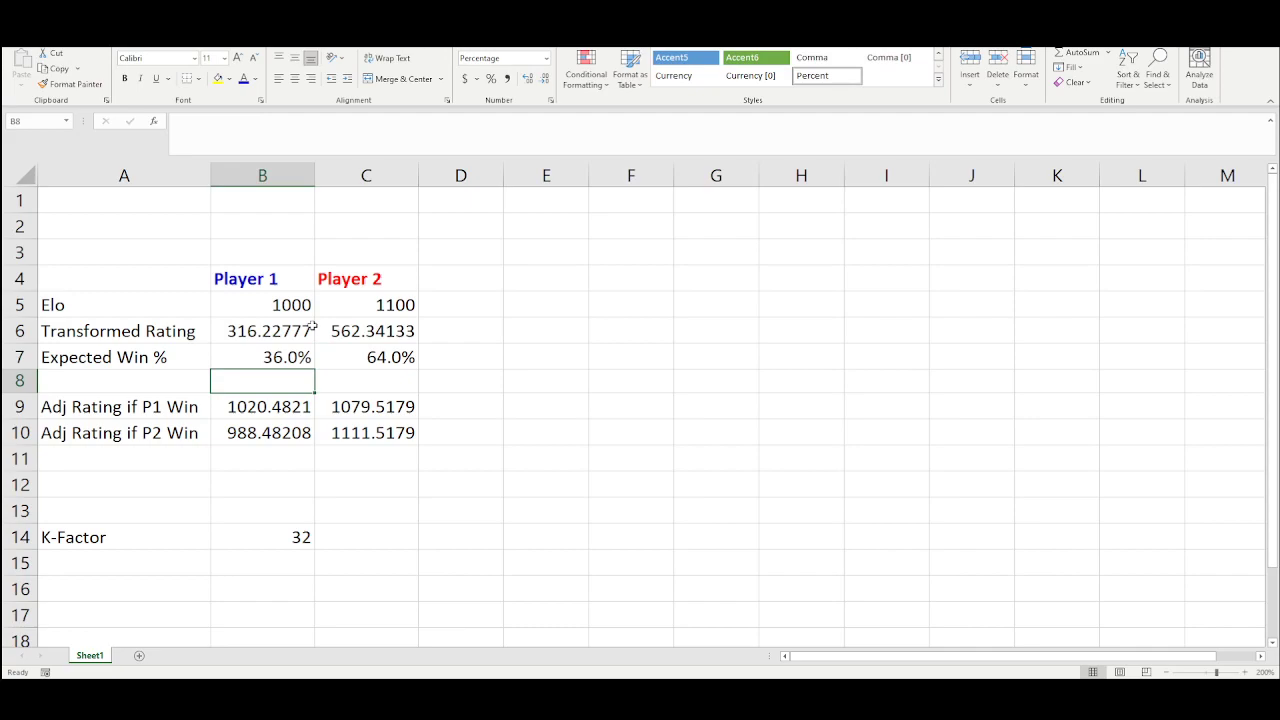
drag(263, 362, 295, 362)
click(405, 362)
click(432, 407)
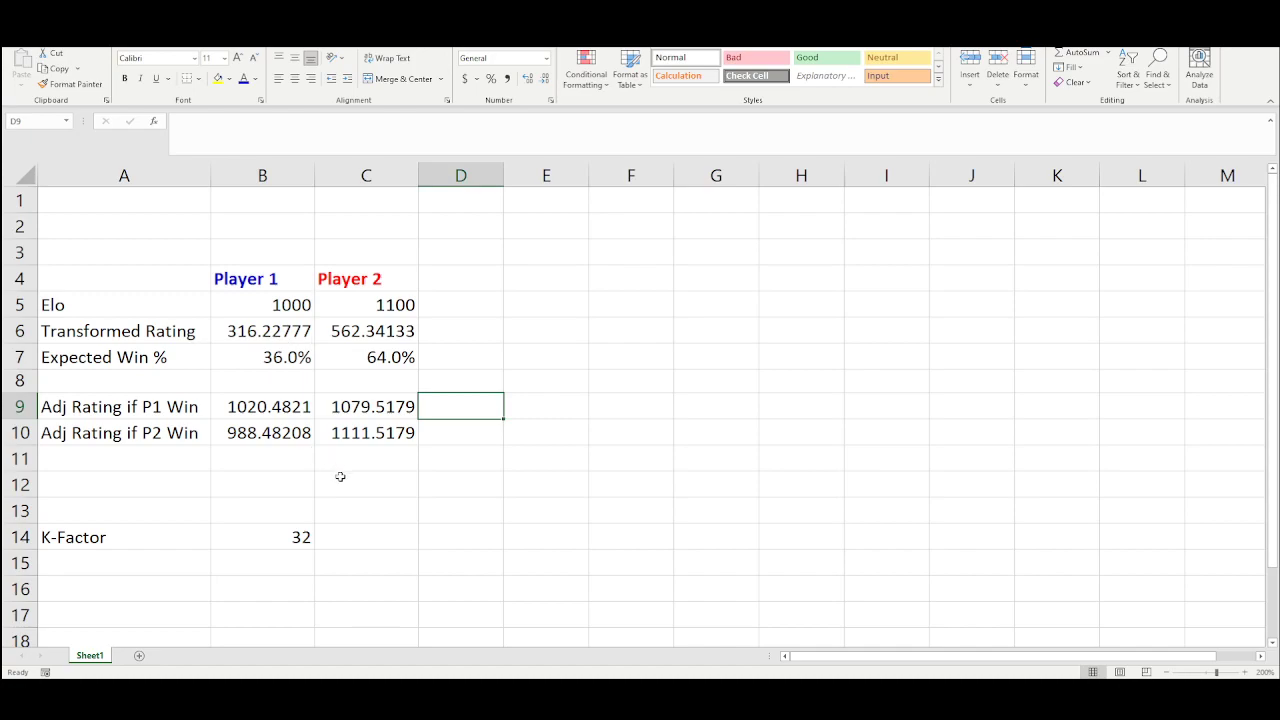
- Check K-factor 32 and B7's expected win, then edit B9's formula =B5+$B$14*(1-B7)
click(271, 539)
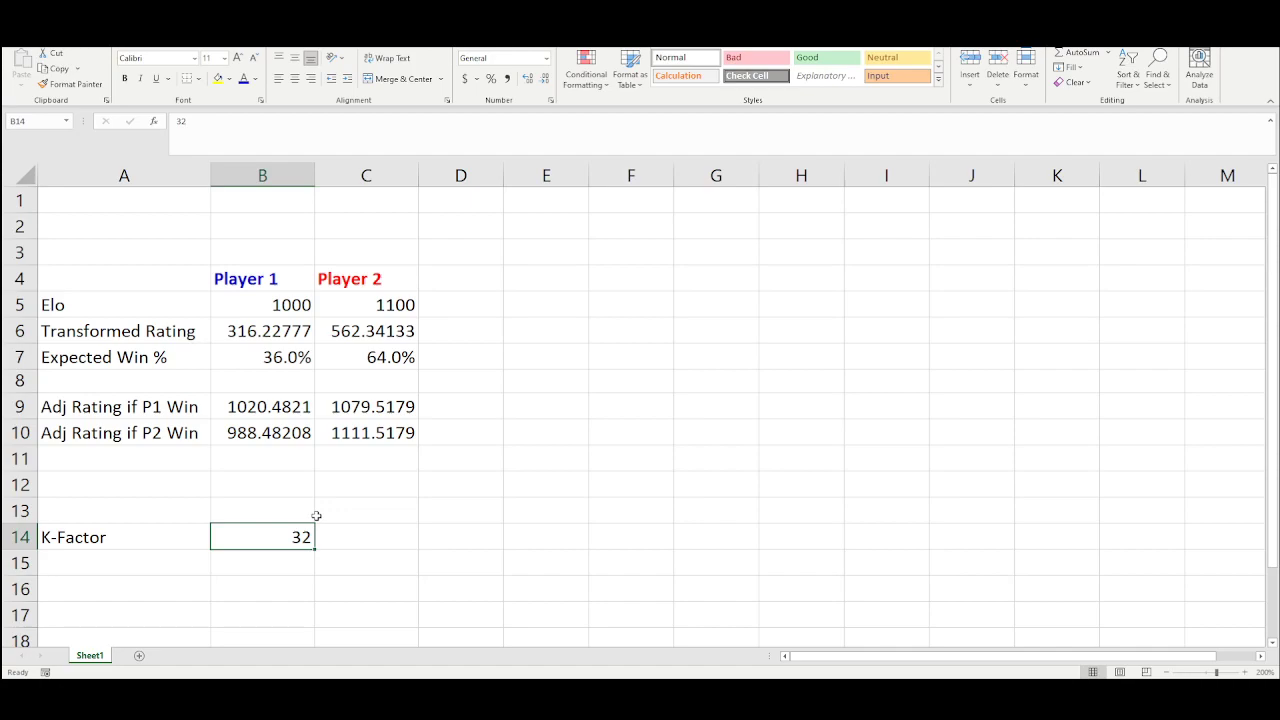
click(250, 355)
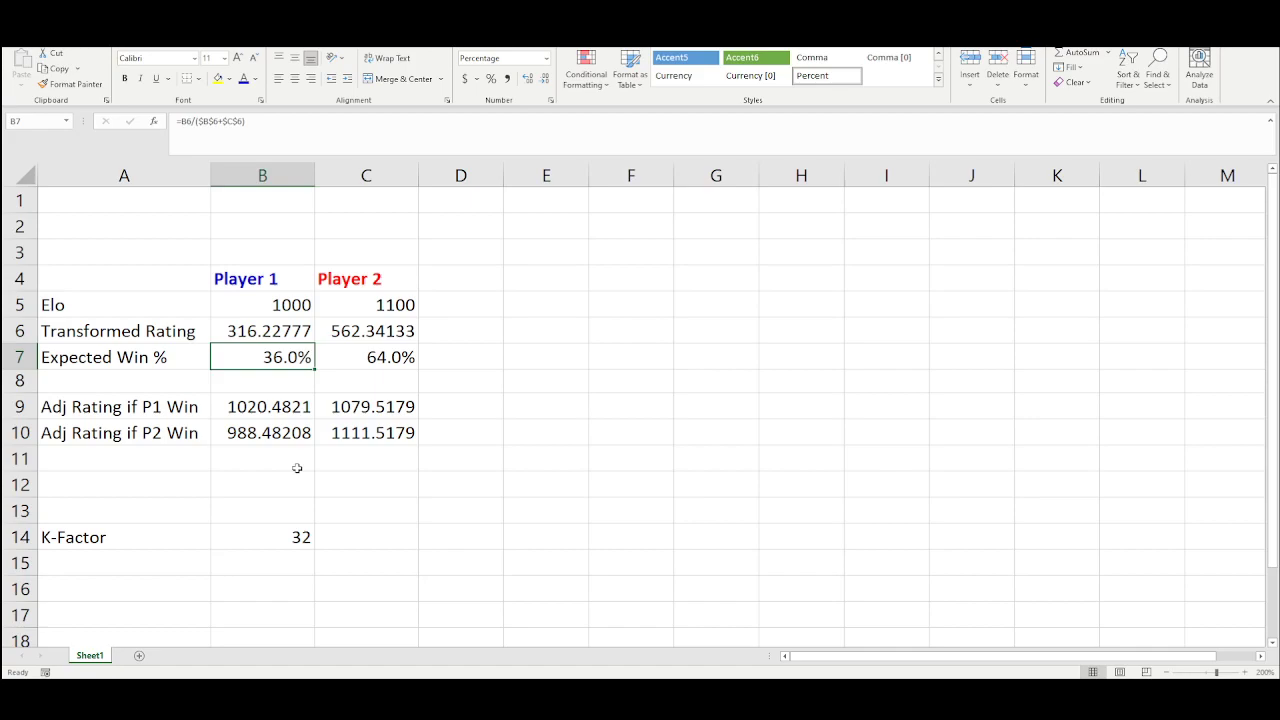
click(275, 400)
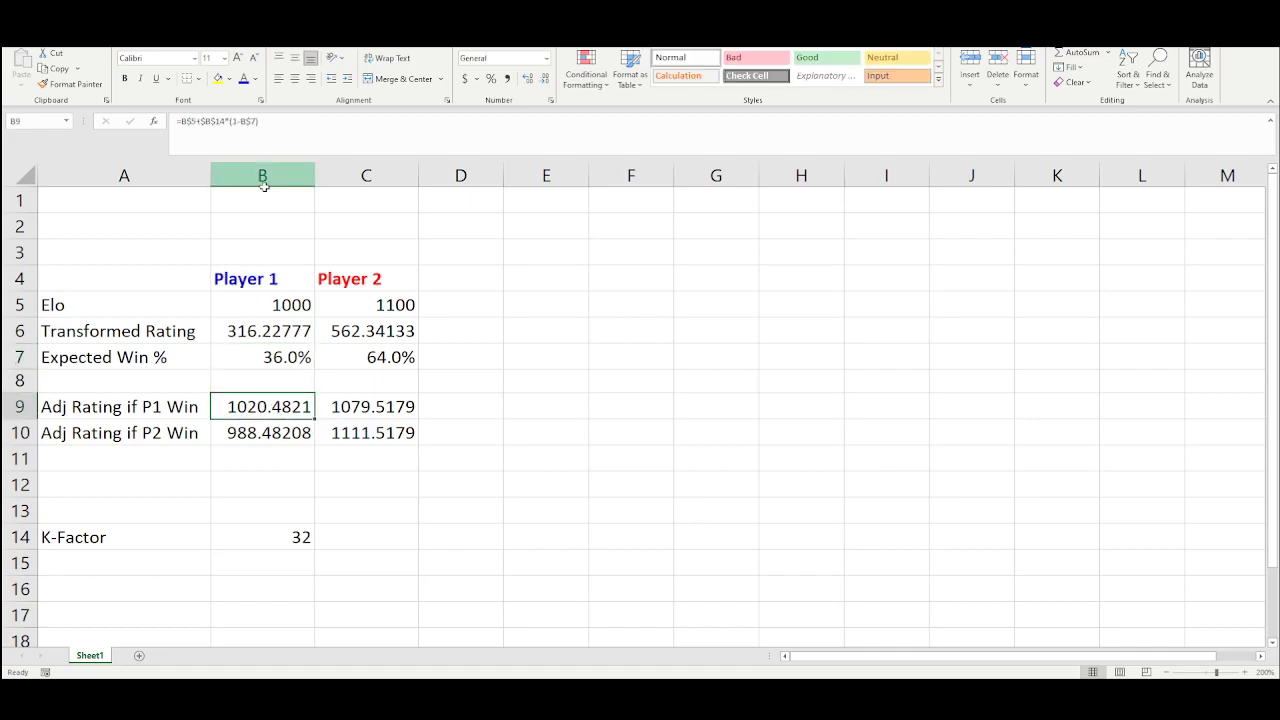
click(308, 124)
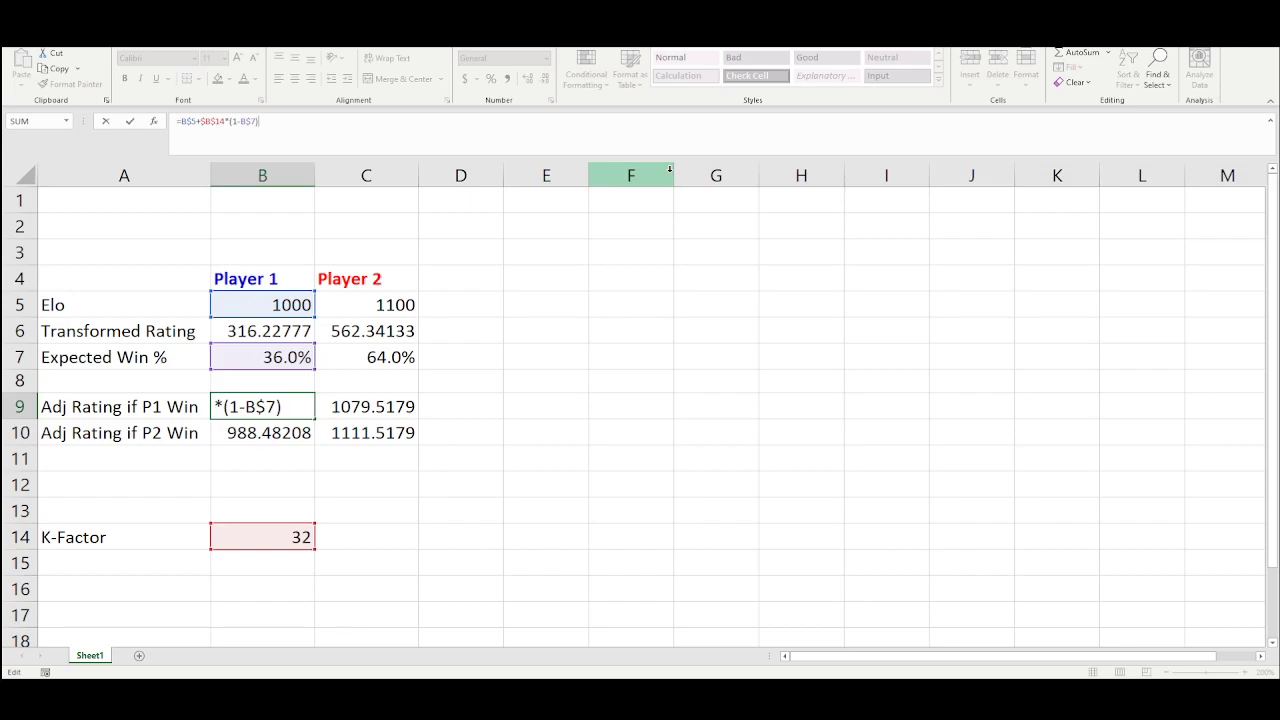
key(Return)
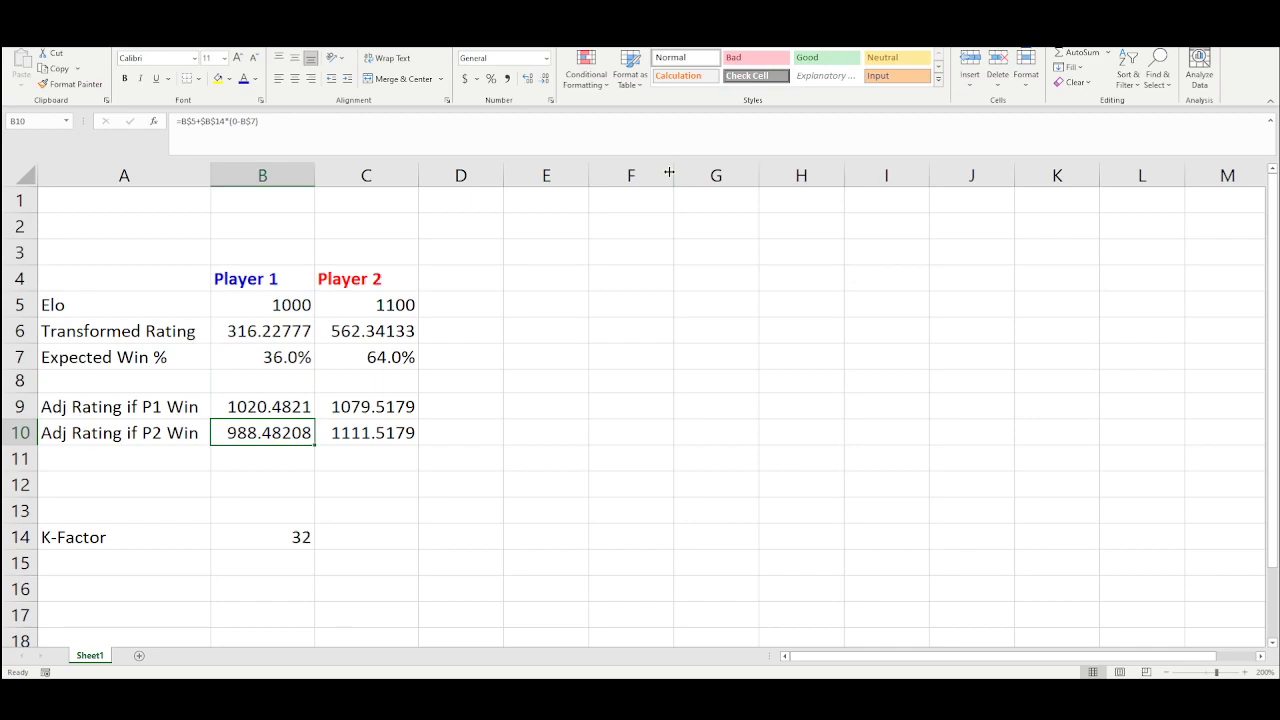
click(272, 534)
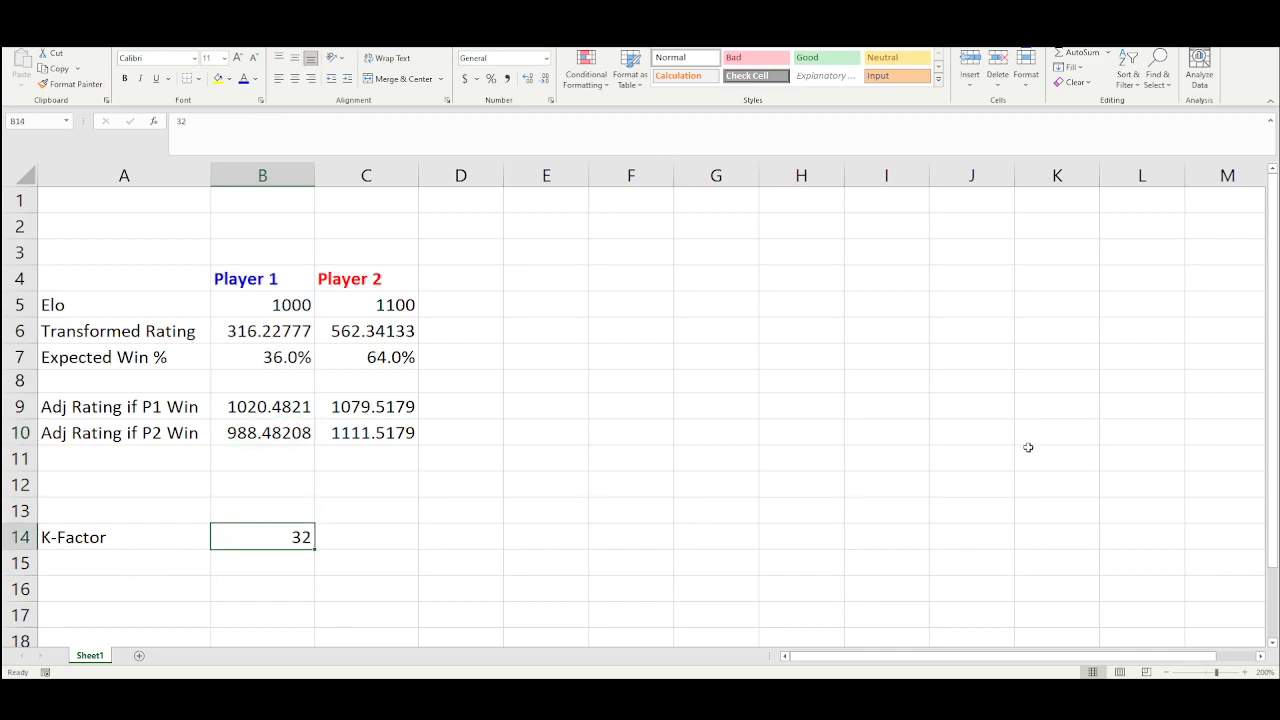
text(120)
key(Return)
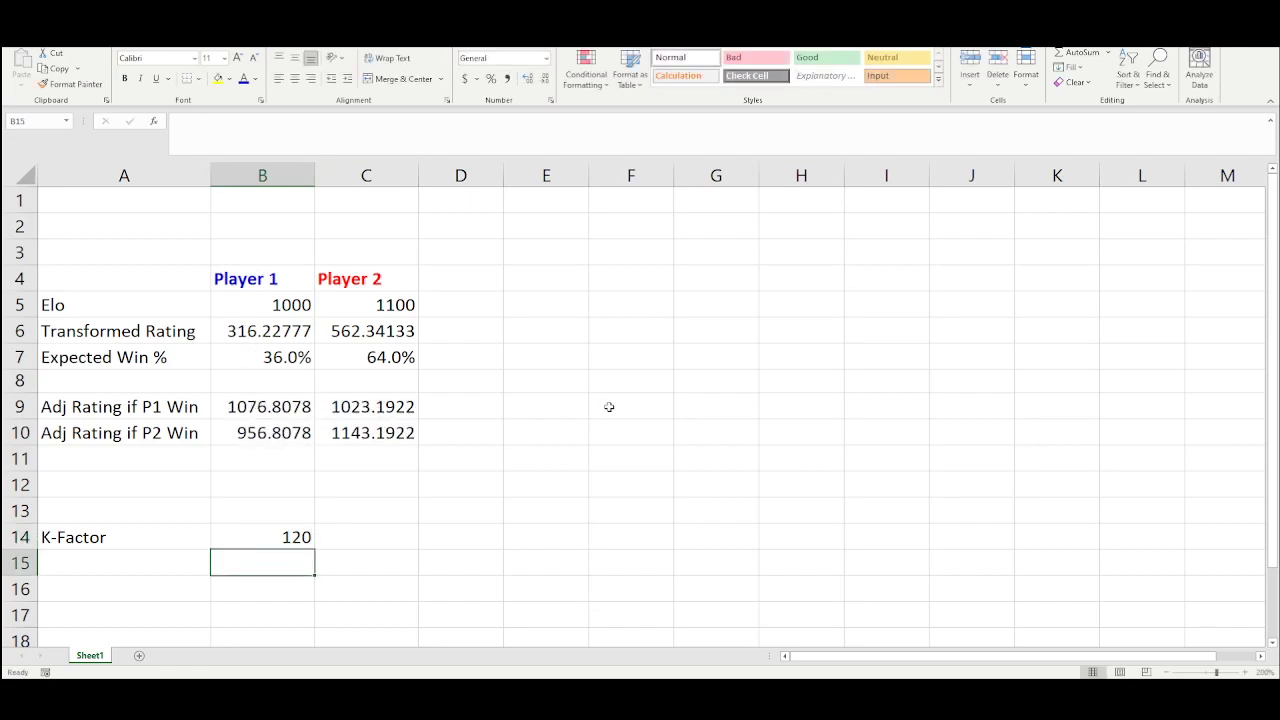
key(Up)
text(32)
key(Return)
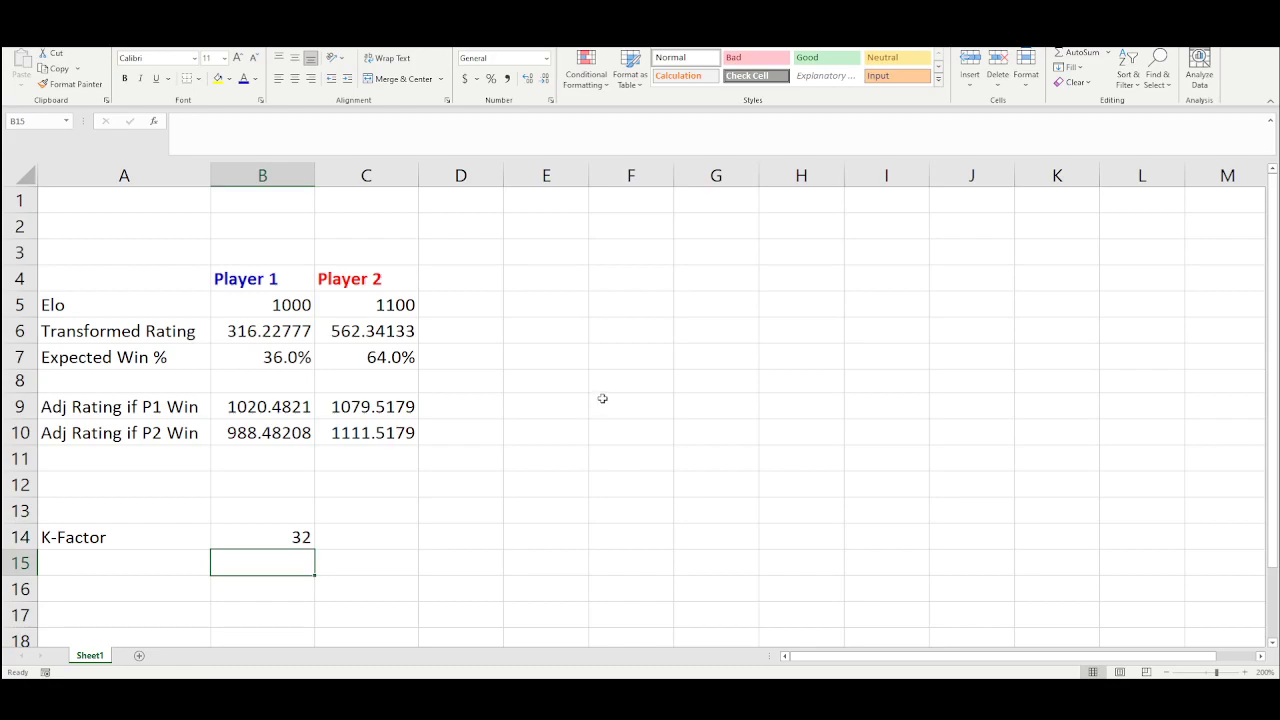
click(256, 434)
click(344, 127)
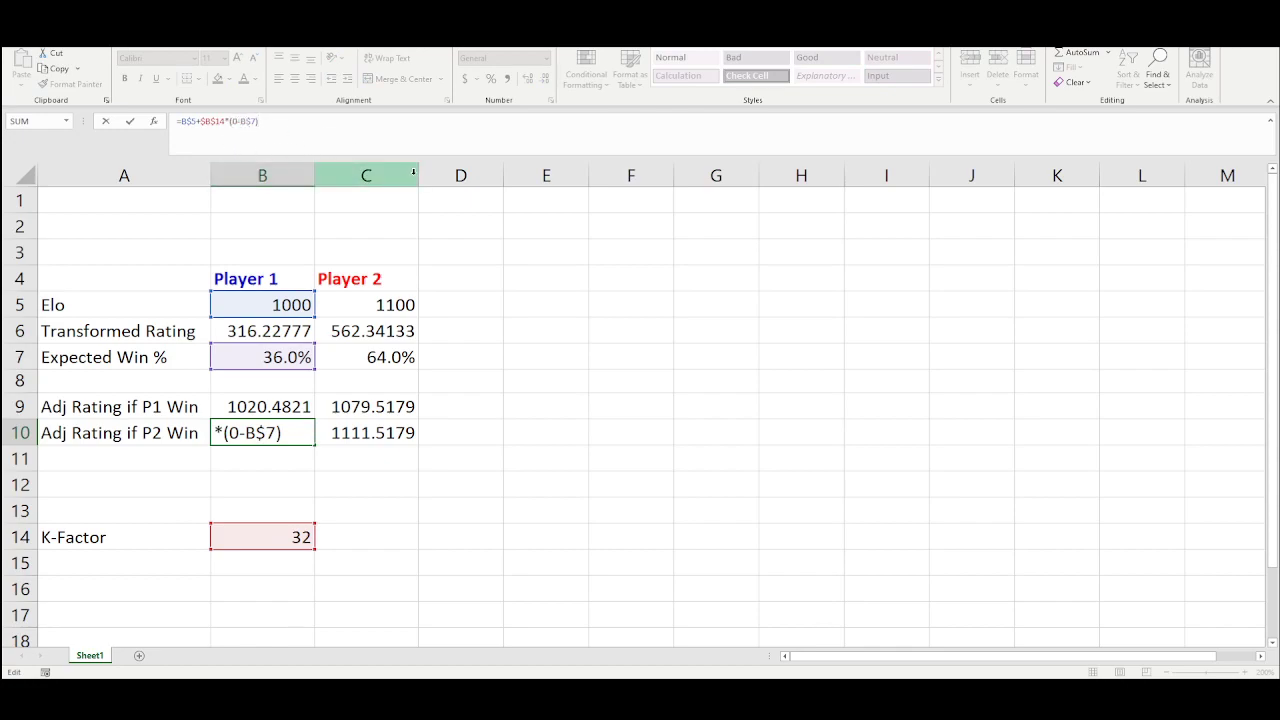
key(Return)
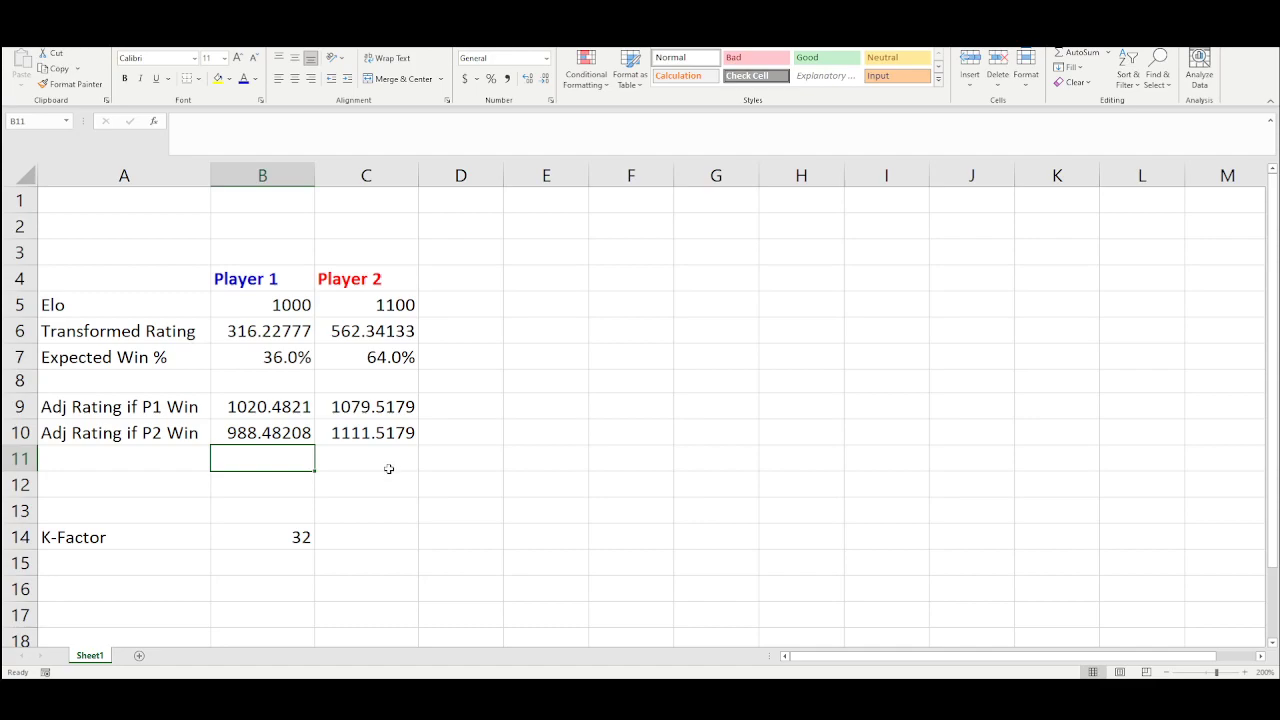
click(280, 409)
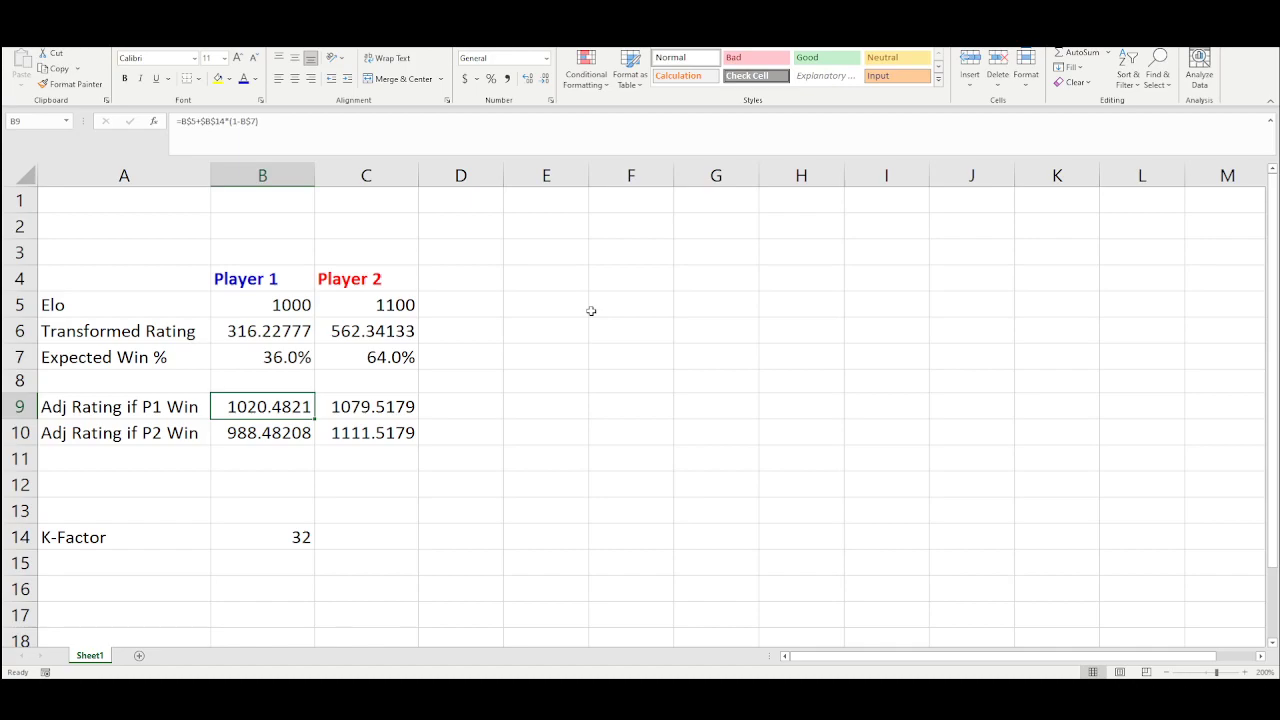
- Set Player 2's Elo in C5 to 2000
key(Right)
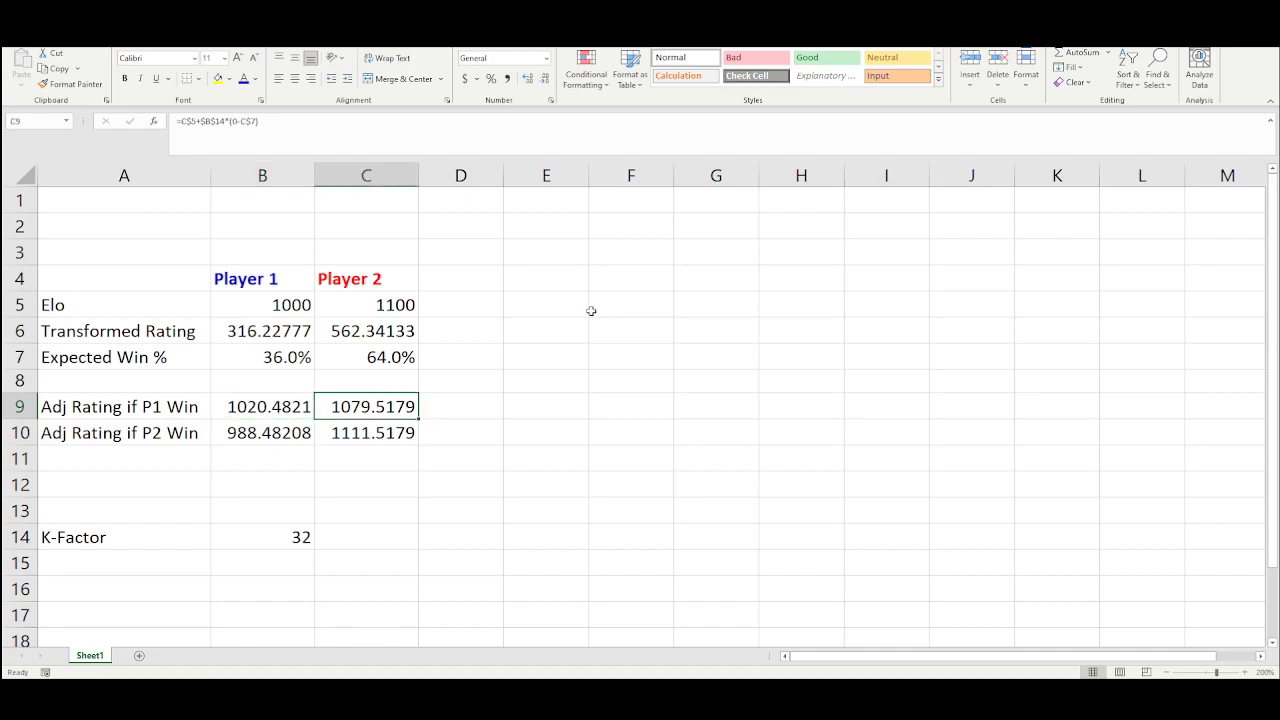
key(Up)
key(Up)
key(Up)
key(Up)
text(2000)
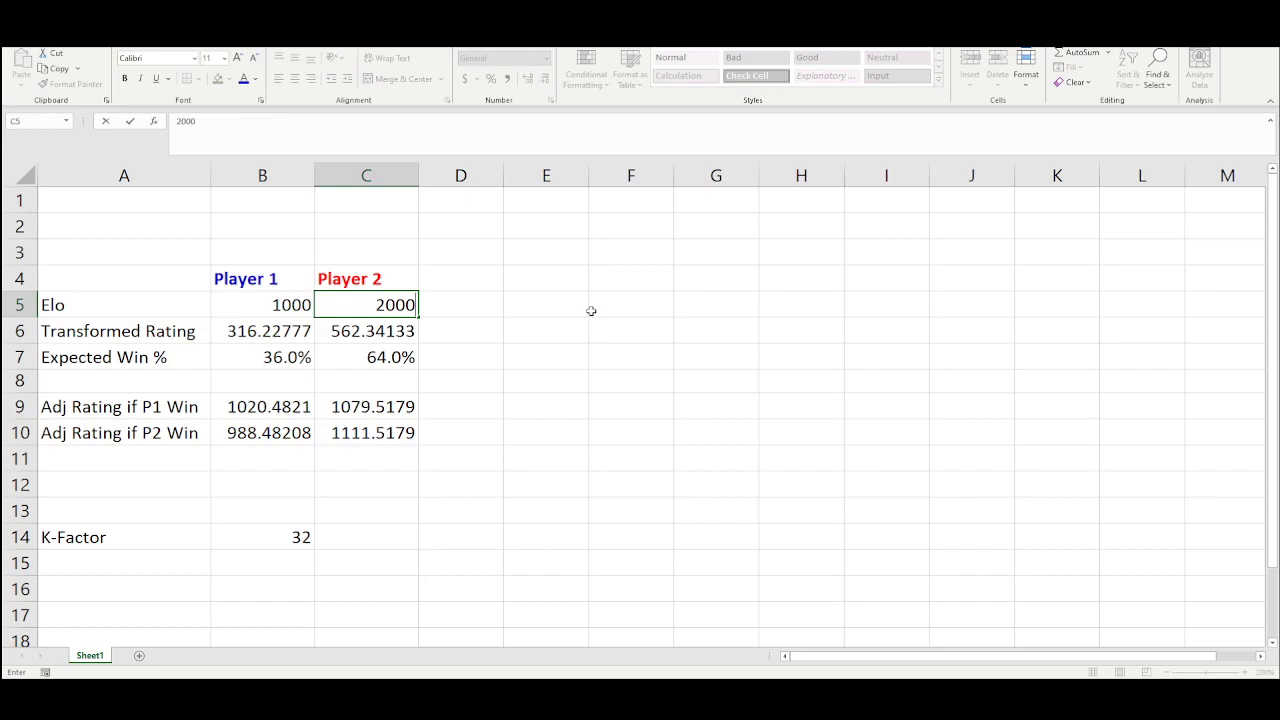
key(Return)
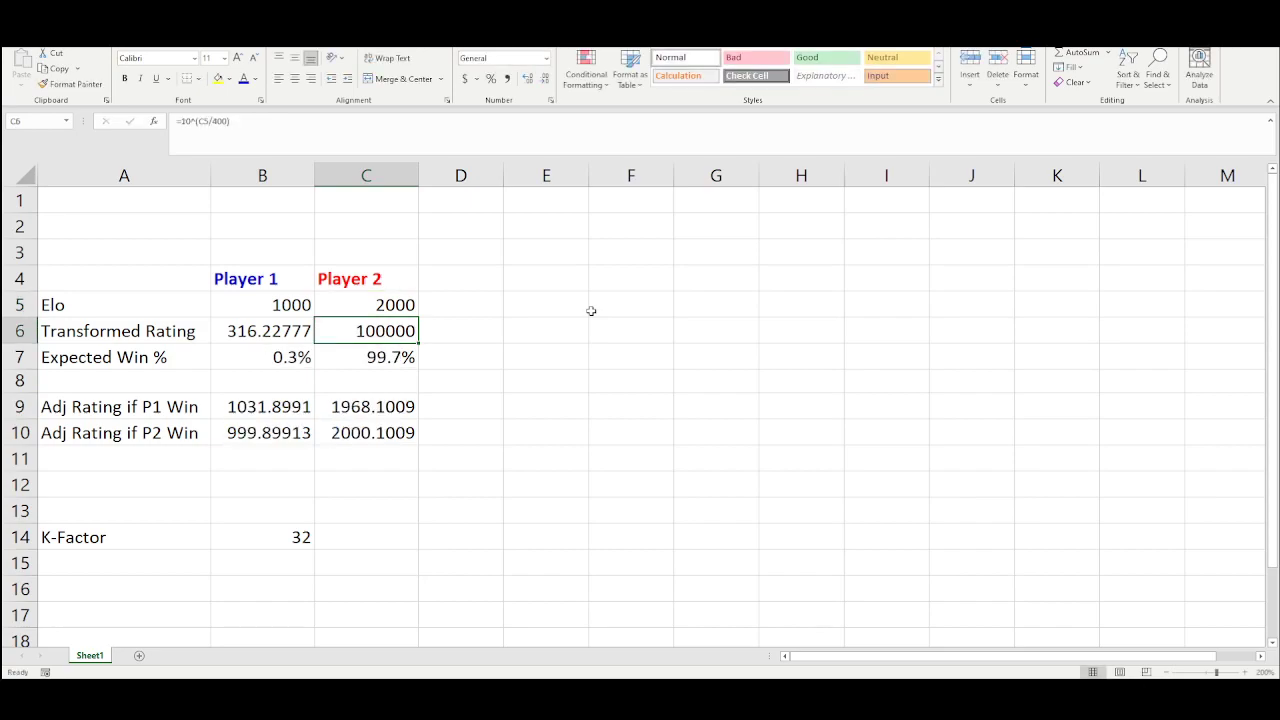
- Review Player 1's adjusted ratings 1031.8991/999.89913 and expected win of 0.3%
click(280, 414)
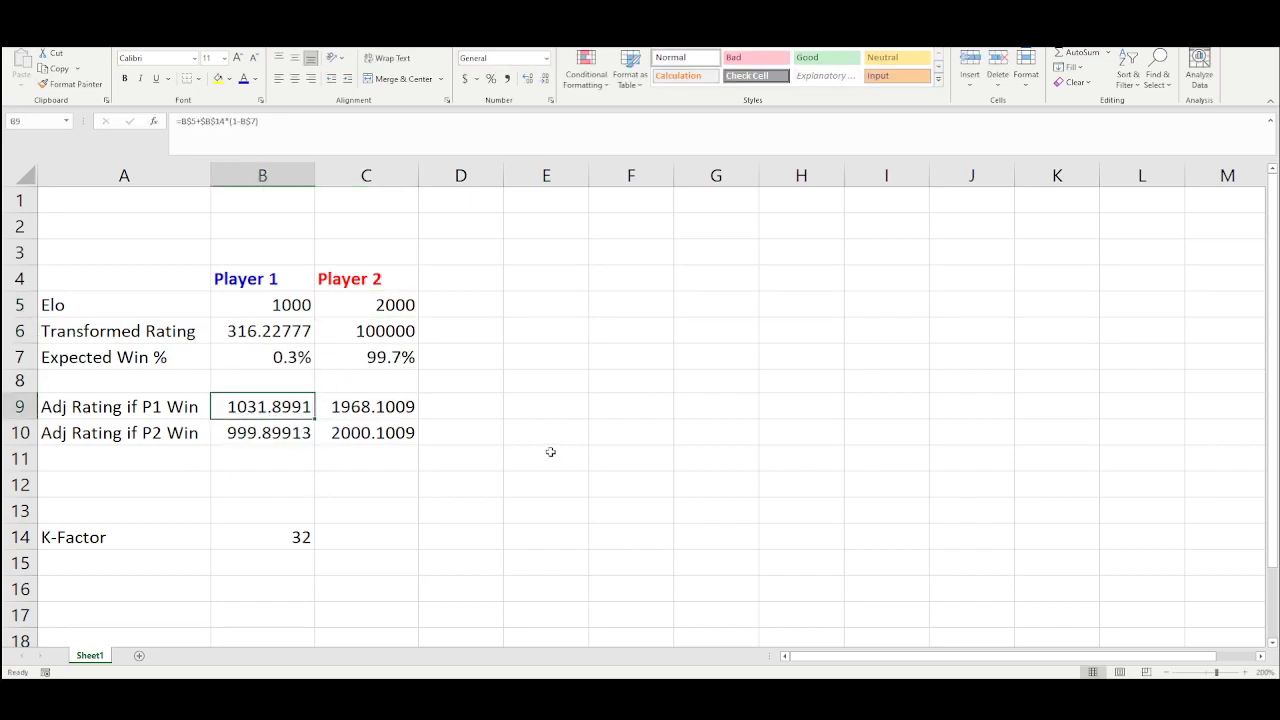
click(270, 431)
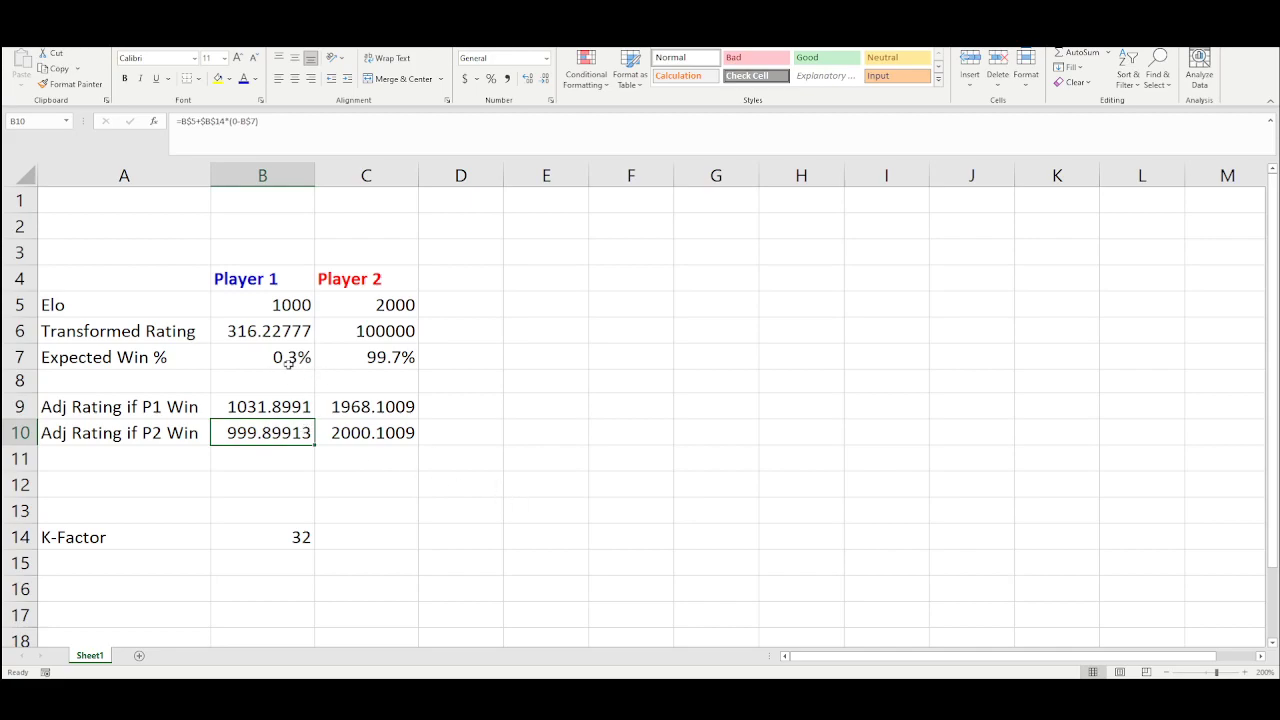
click(293, 362)
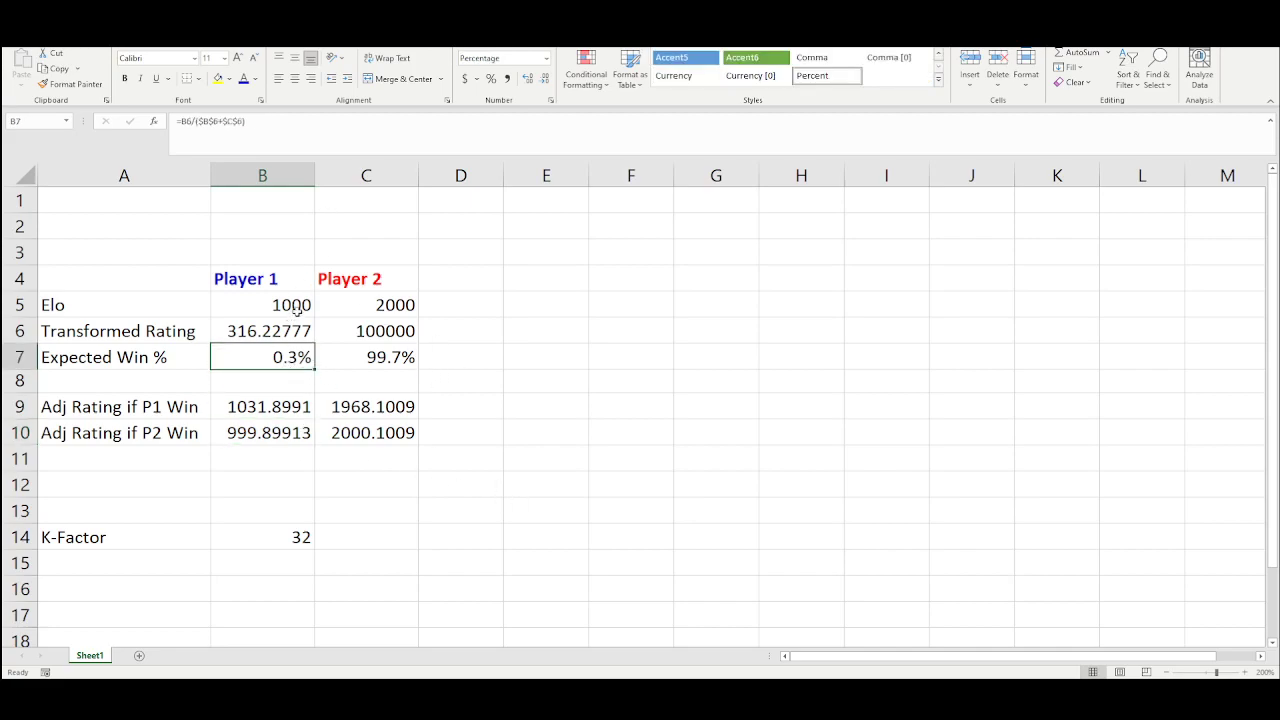